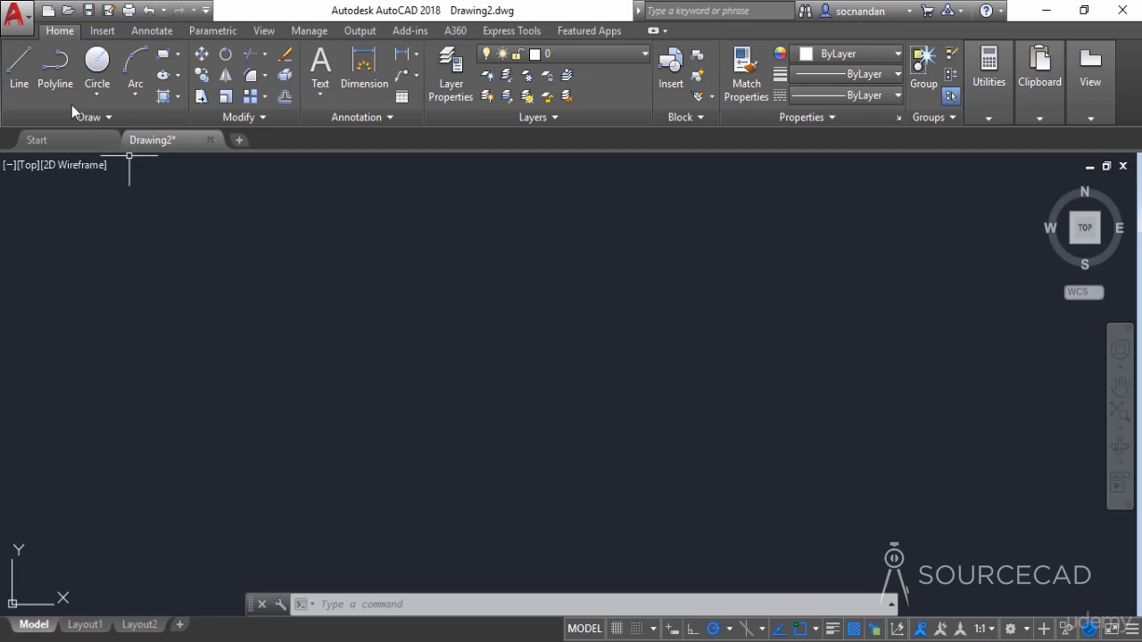
Draw a line from a free start point with its angle locked to 30 degrees (<30) and a length of 5.
{"action": "left_click", "coordinate": [19, 78]}
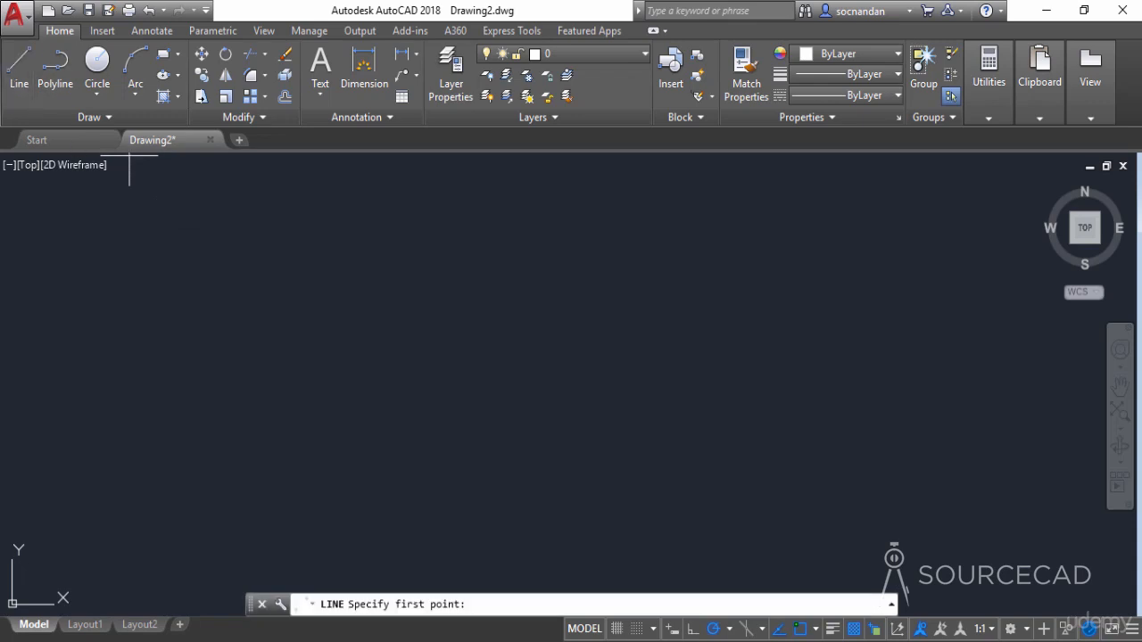
{"action": "left_click", "coordinate": [427, 408]}
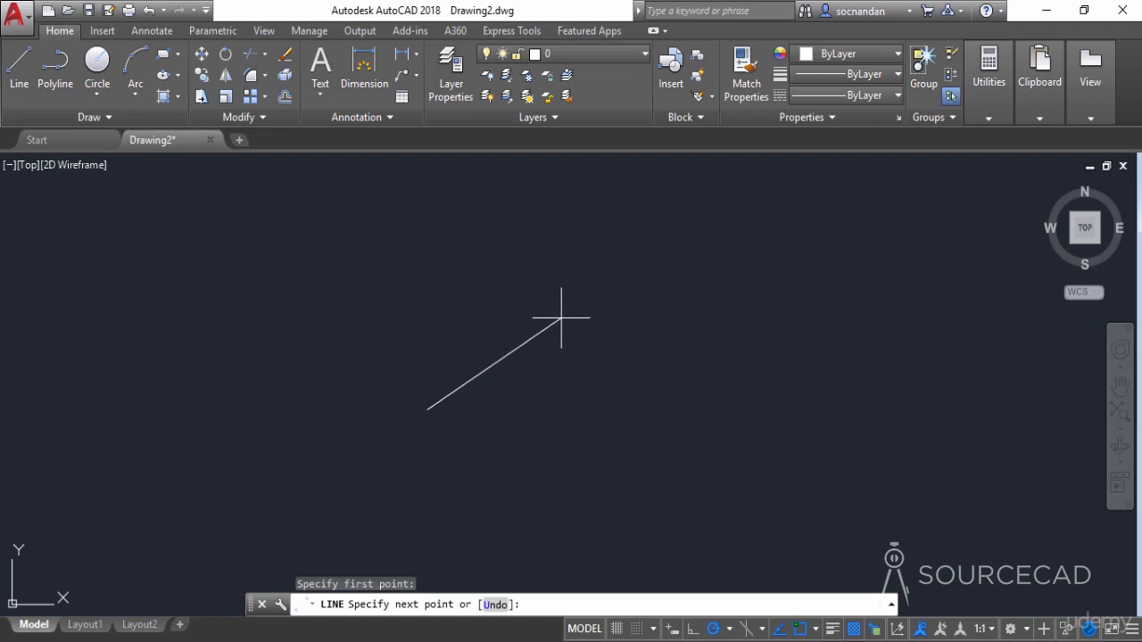
{"action": "type", "text": "<"}
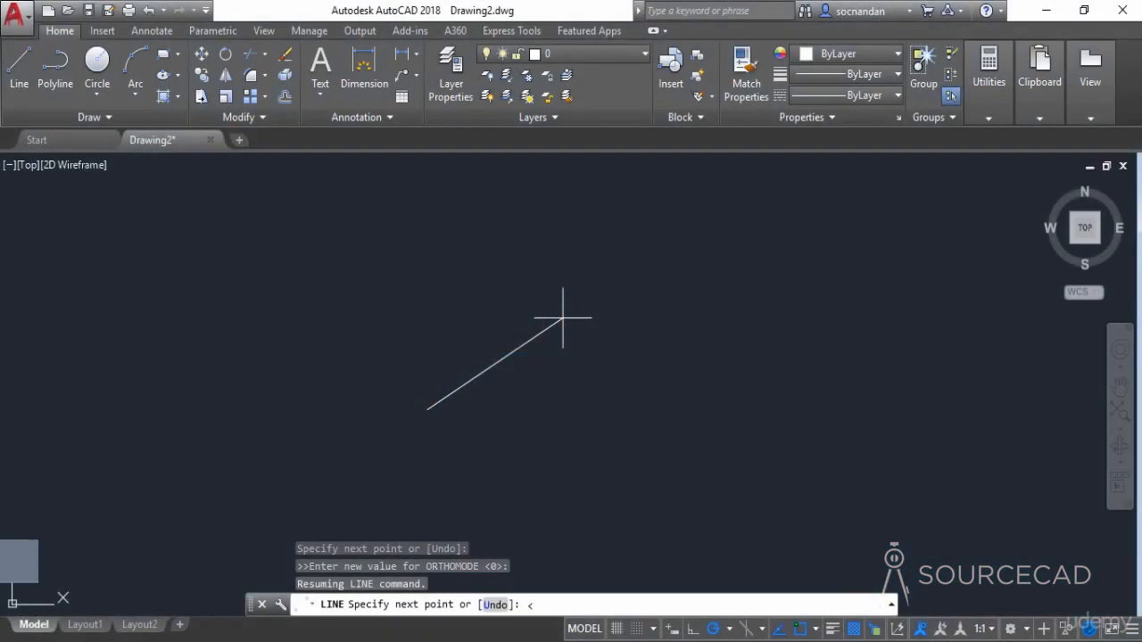
{"action": "type", "text": "30"}
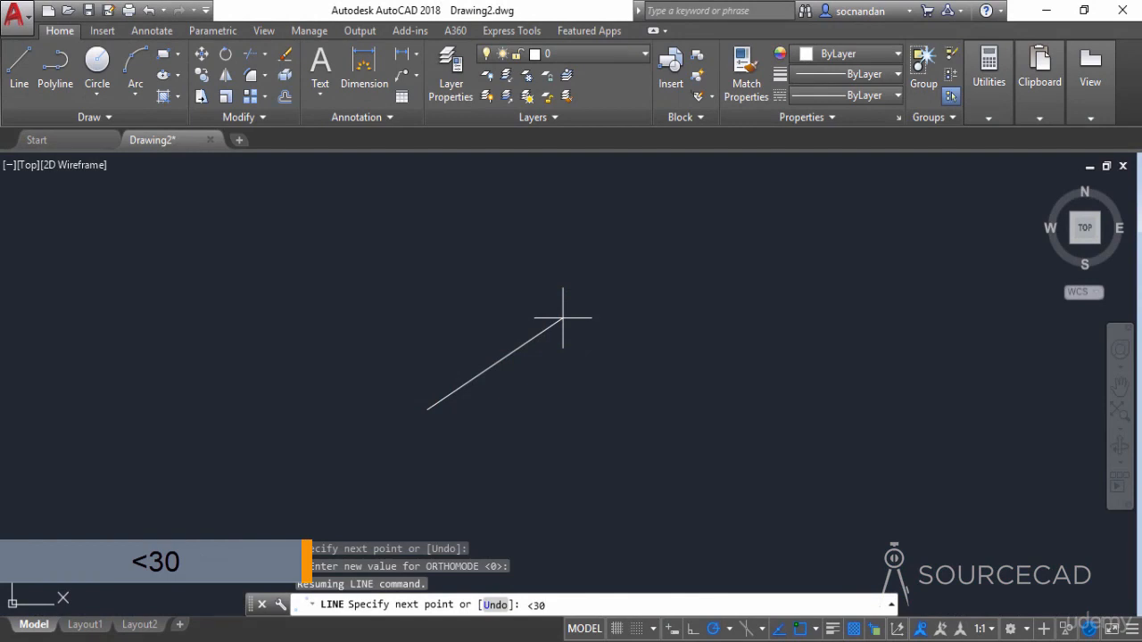
{"action": "key", "text": "Return"}
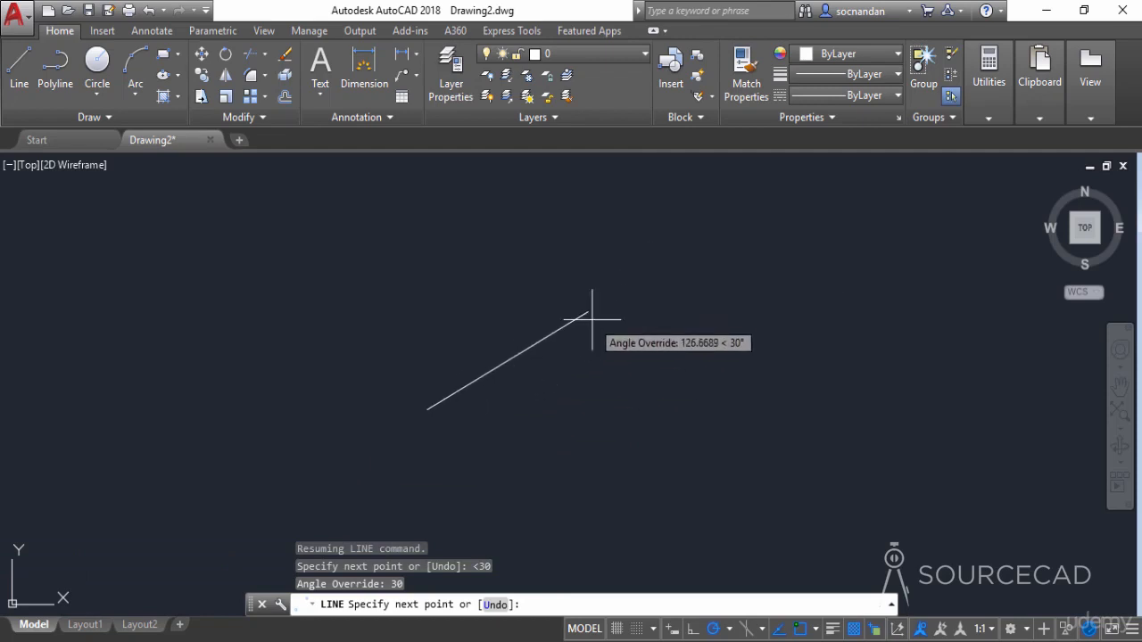
{"action": "type", "text": "5"}
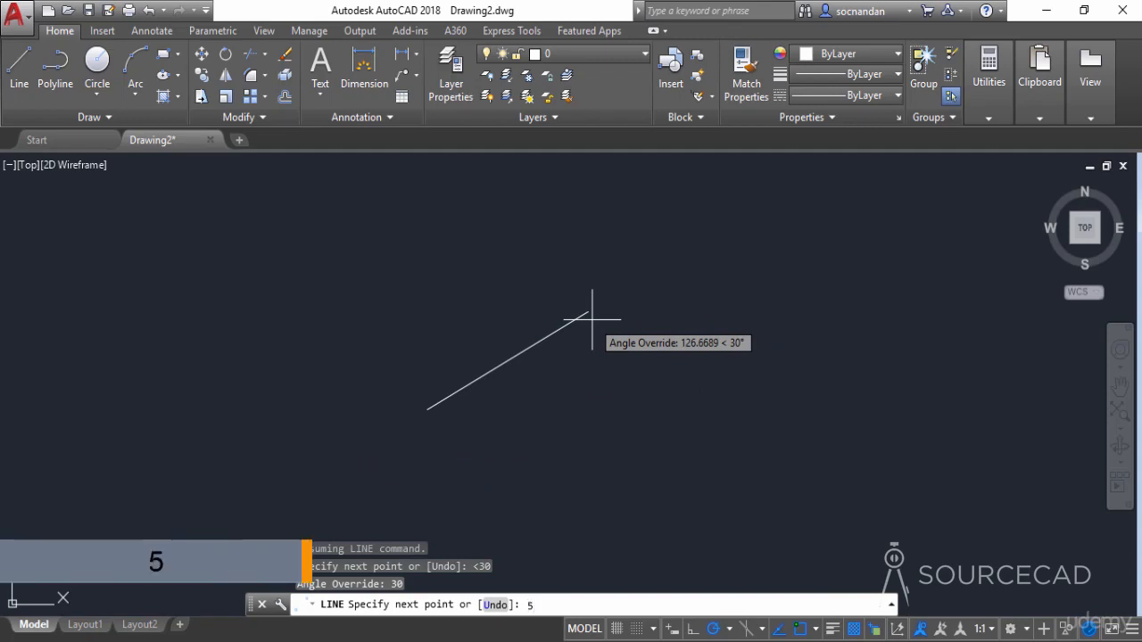
{"action": "key", "text": "Return"}
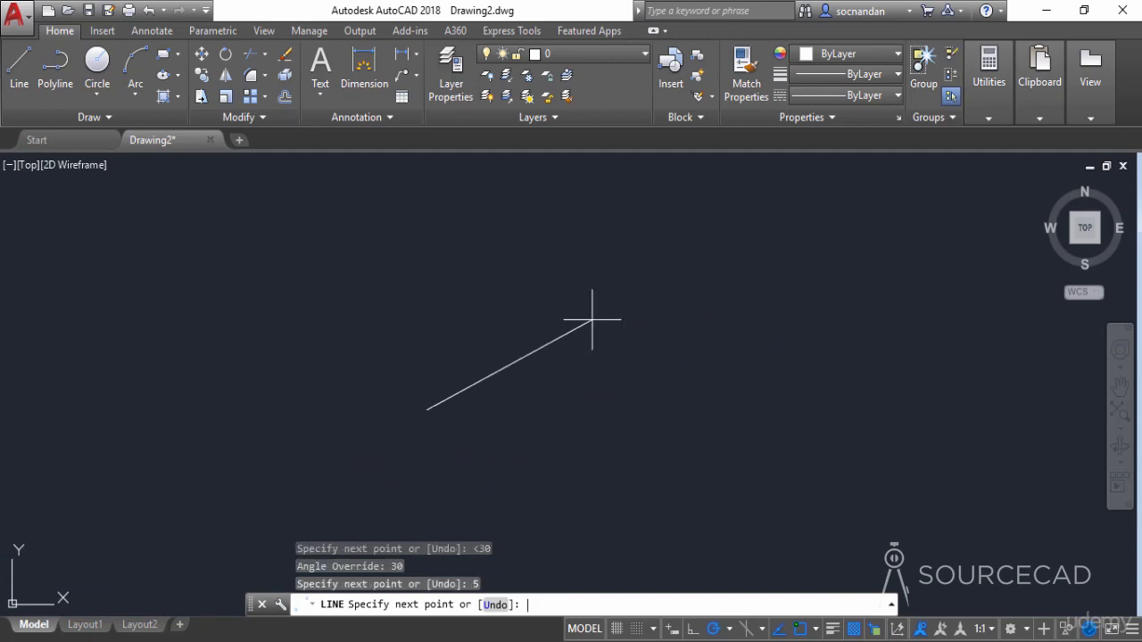
{"action": "key", "text": "Return"}
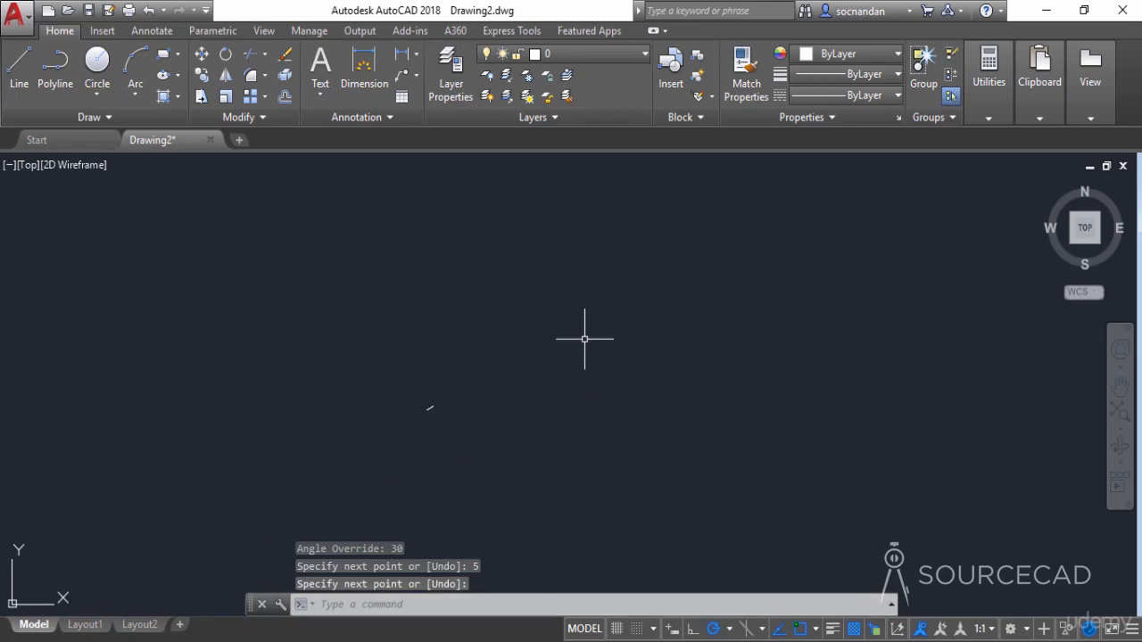
Draw a second, separate line beside the first one using the relative polar coordinate @5<30.
{"action": "scroll", "coordinate": [430, 393], "scroll_direction": "up", "scroll_amount": 10}
{"action": "scroll", "coordinate": [433, 375], "scroll_direction": "up", "scroll_amount": 4}
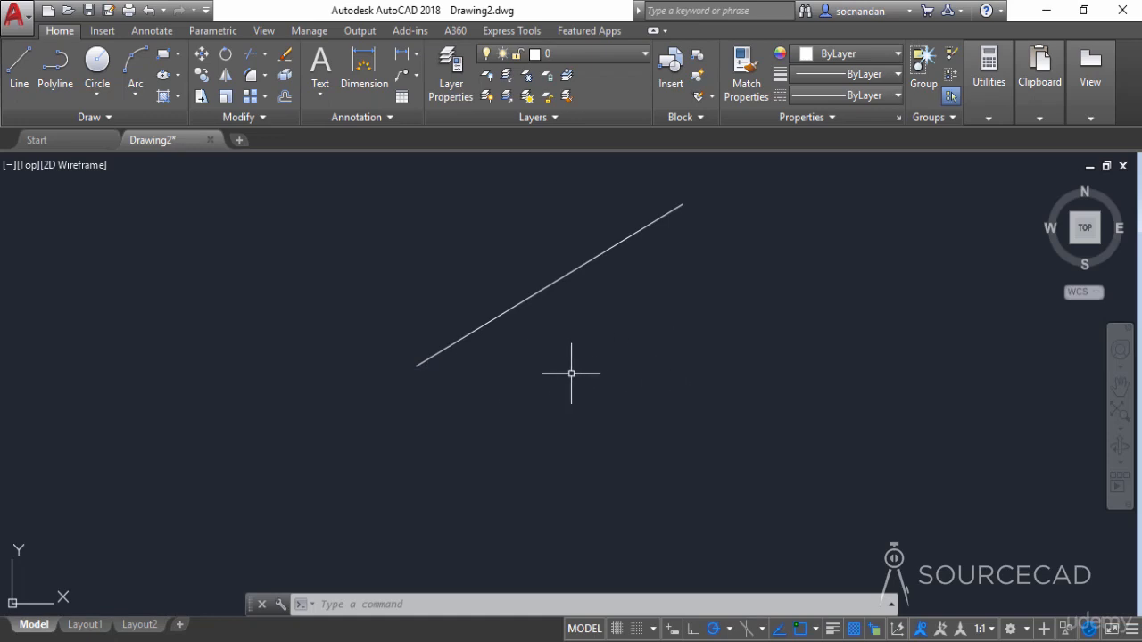
{"action": "mouse_move", "coordinate": [595, 320]}
{"action": "middle_mouse_down"}
{"action": "mouse_move", "coordinate": [558, 380]}
{"action": "mouse_move", "coordinate": [487, 410]}
{"action": "mouse_move", "coordinate": [449, 367]}
{"action": "middle_mouse_up"}
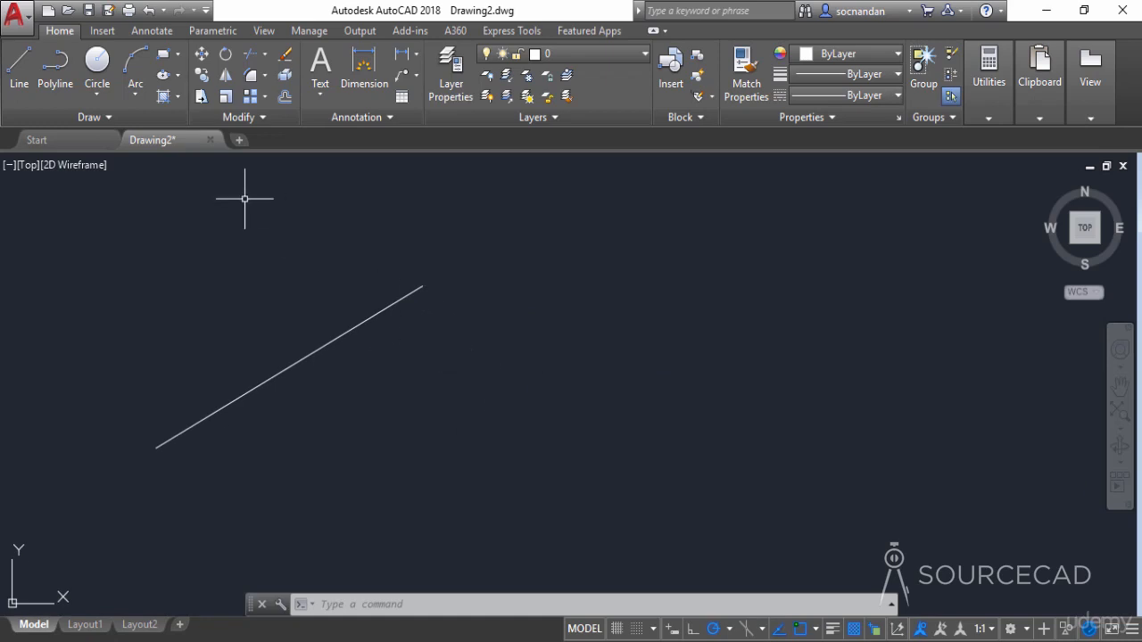
{"action": "left_click", "coordinate": [18, 64]}
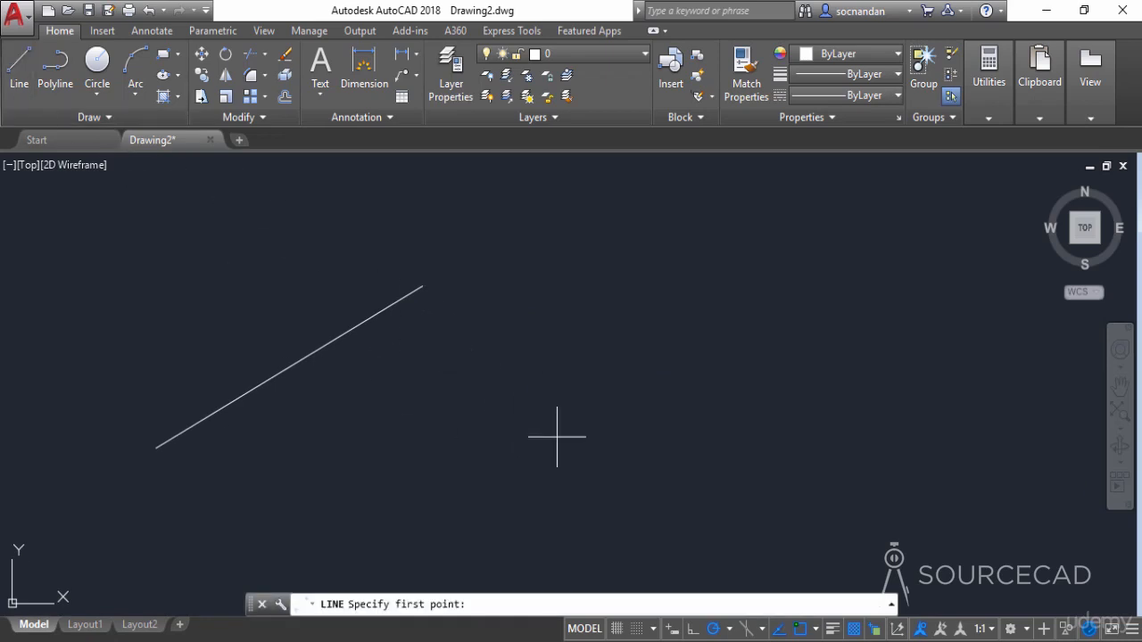
{"action": "left_click", "coordinate": [586, 460]}
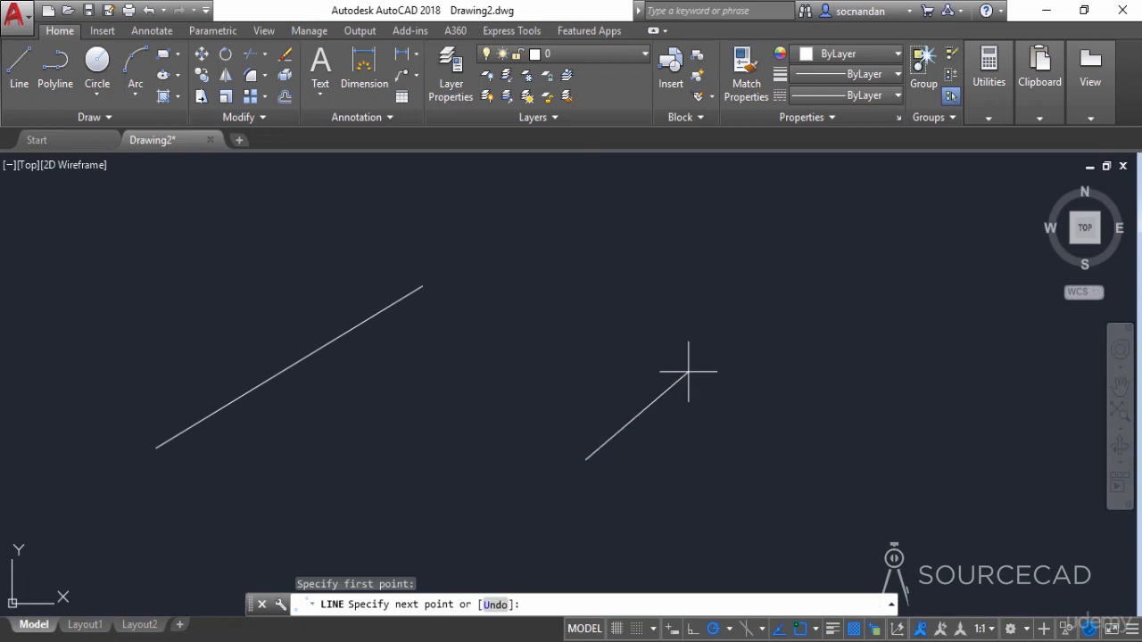
{"action": "type", "text": "@"}
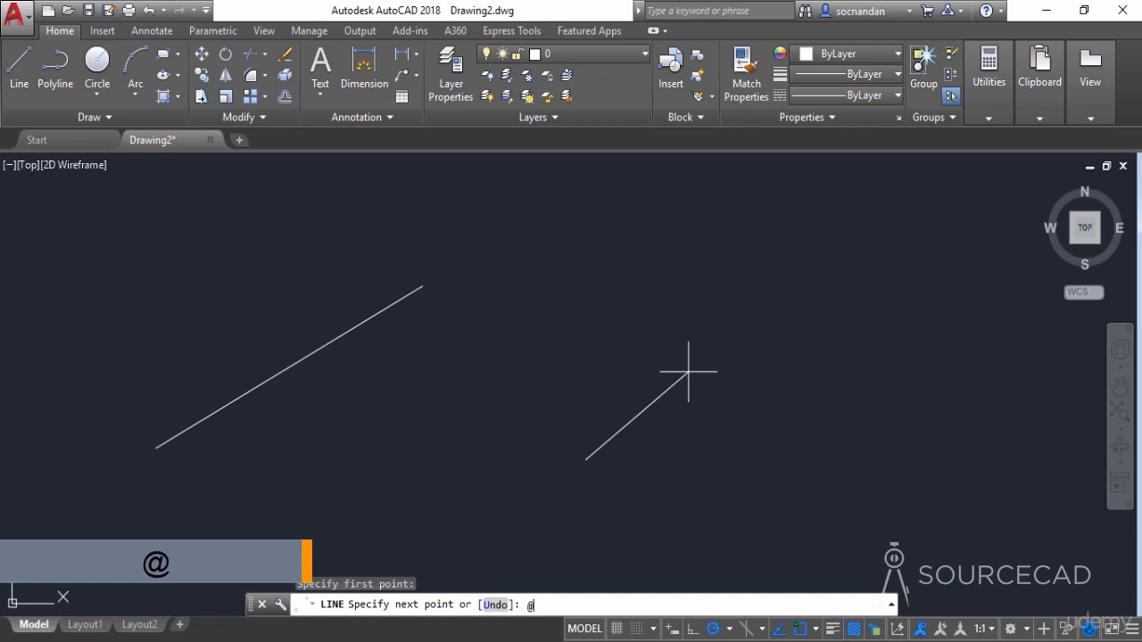
{"action": "type", "text": "5"}
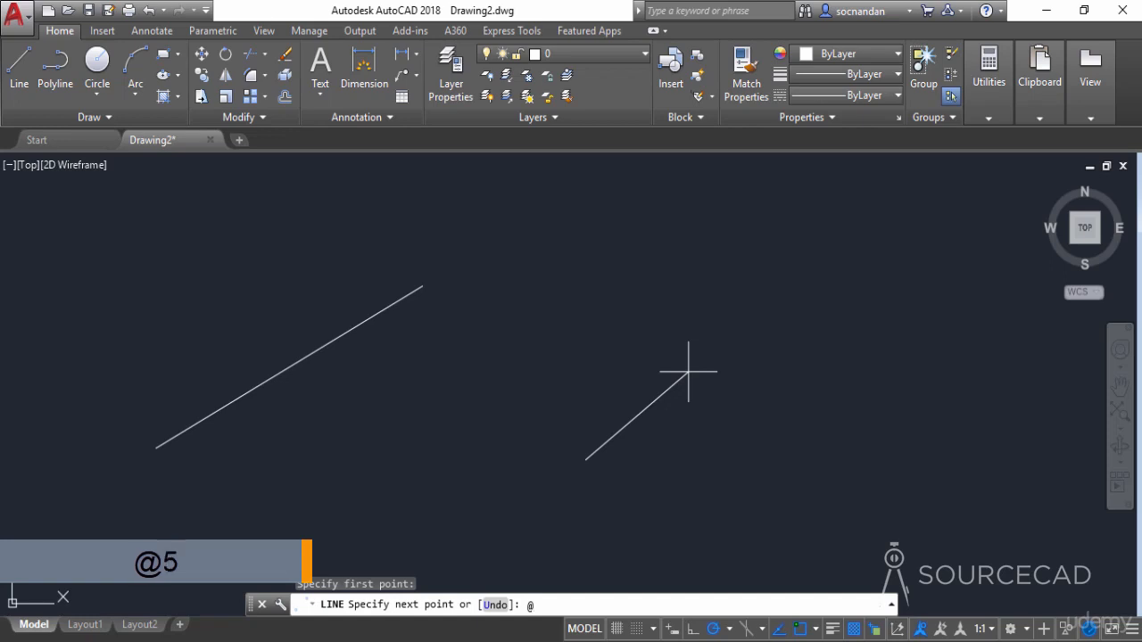
{"action": "type", "text": "<30"}
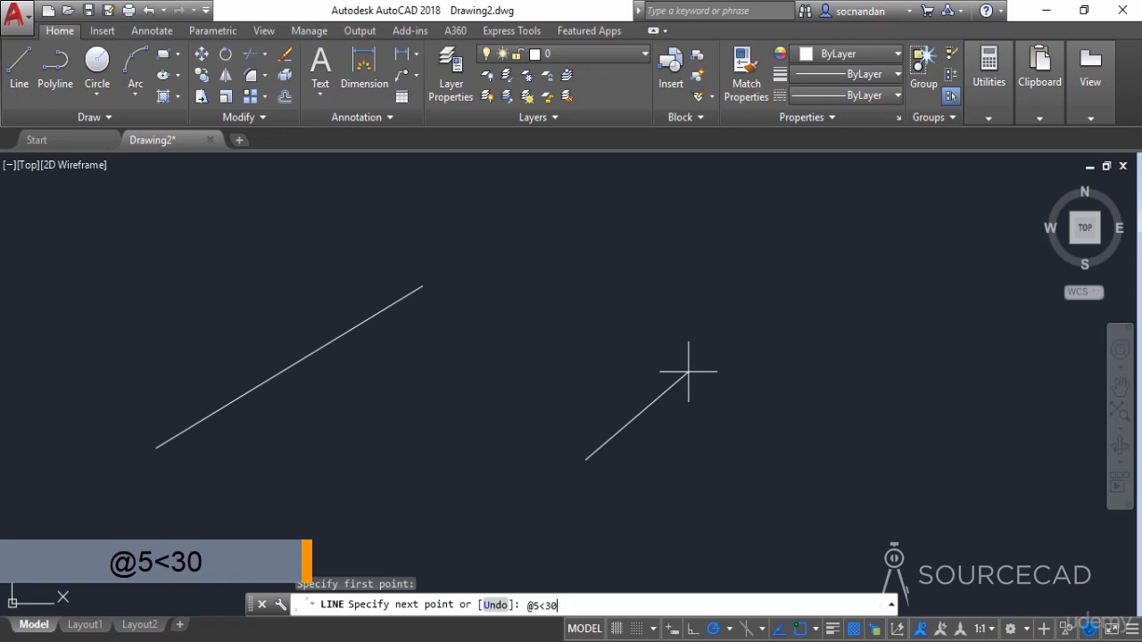
{"action": "key", "text": "Return"}
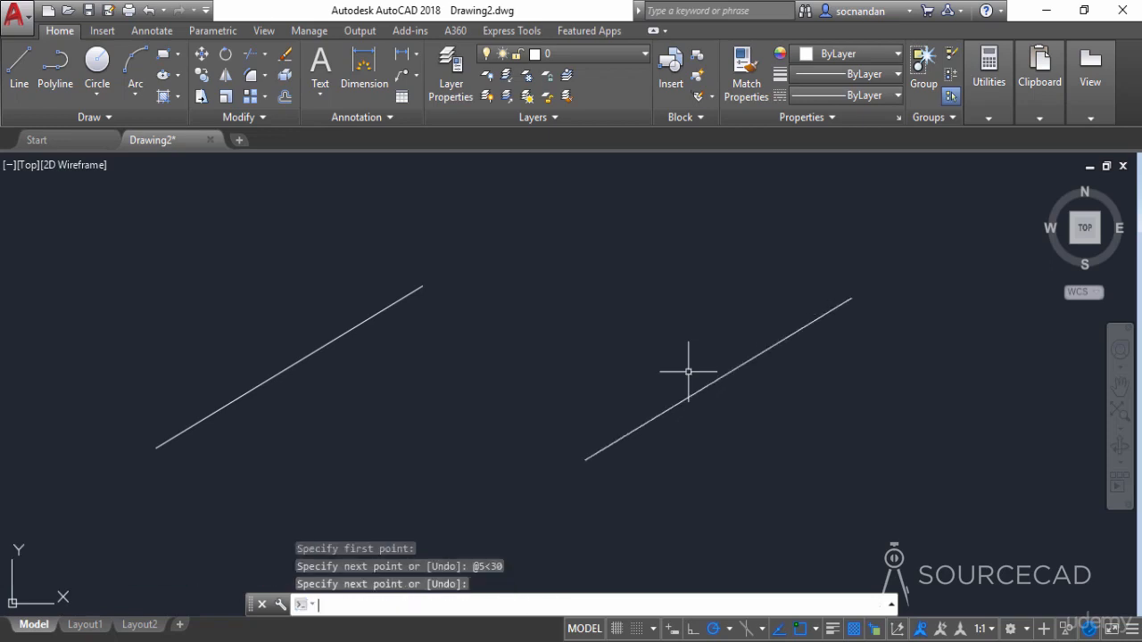
{"action": "key", "text": "Return"}
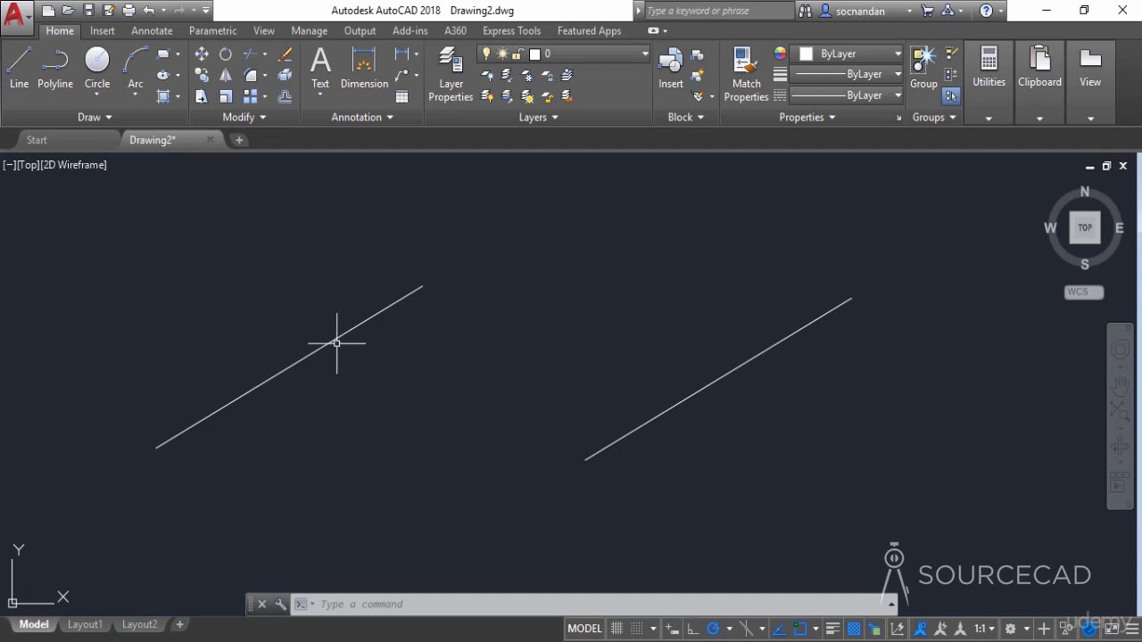
Select both 30-degree lines together and erase them from the drawing.
{"action": "left_click", "coordinate": [770, 396]}
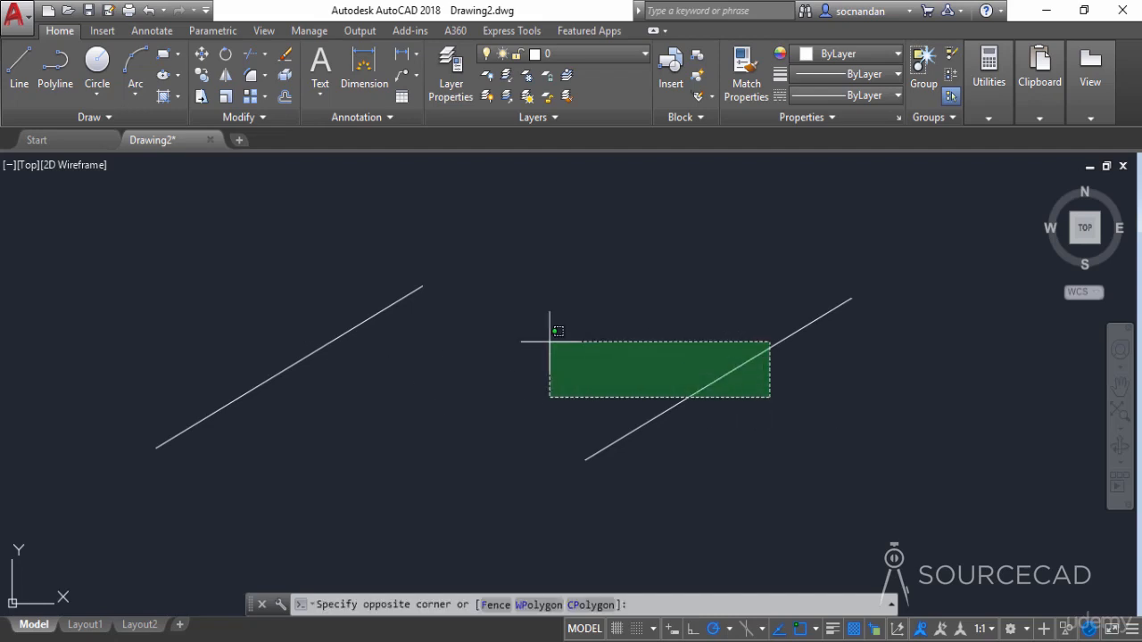
{"action": "left_click", "coordinate": [355, 242]}
{"action": "right_click", "coordinate": [355, 240]}
{"action": "left_click", "coordinate": [427, 345]}
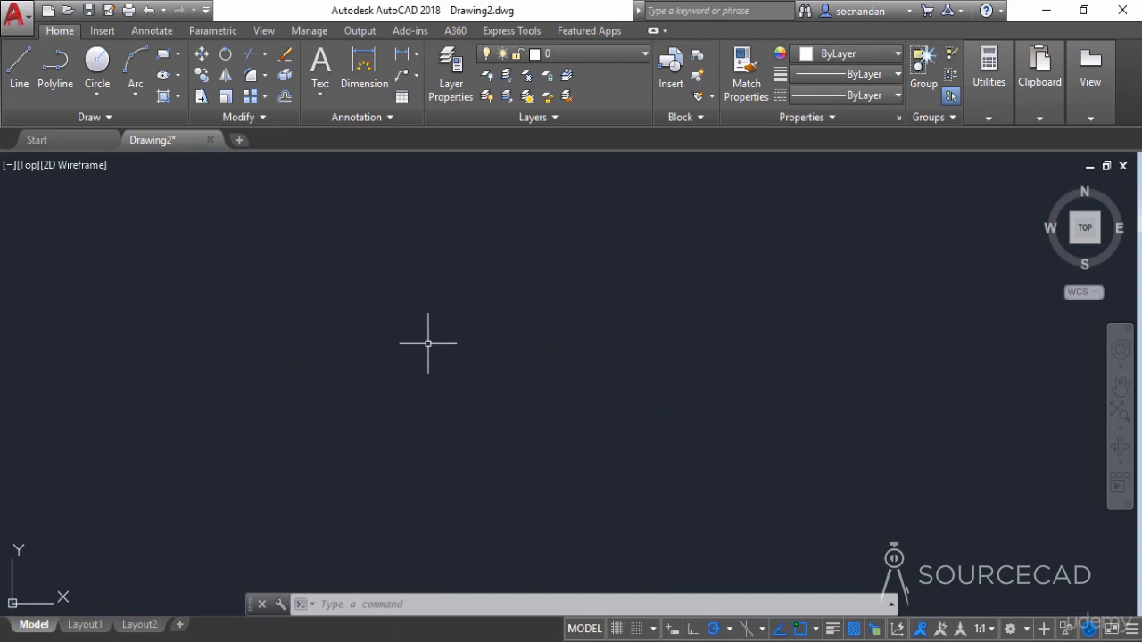
Draw a line from a free start point in the empty drawing using the relative polar coordinate @5<45.
{"action": "left_click", "coordinate": [20, 64]}
{"action": "left_click", "coordinate": [494, 387]}
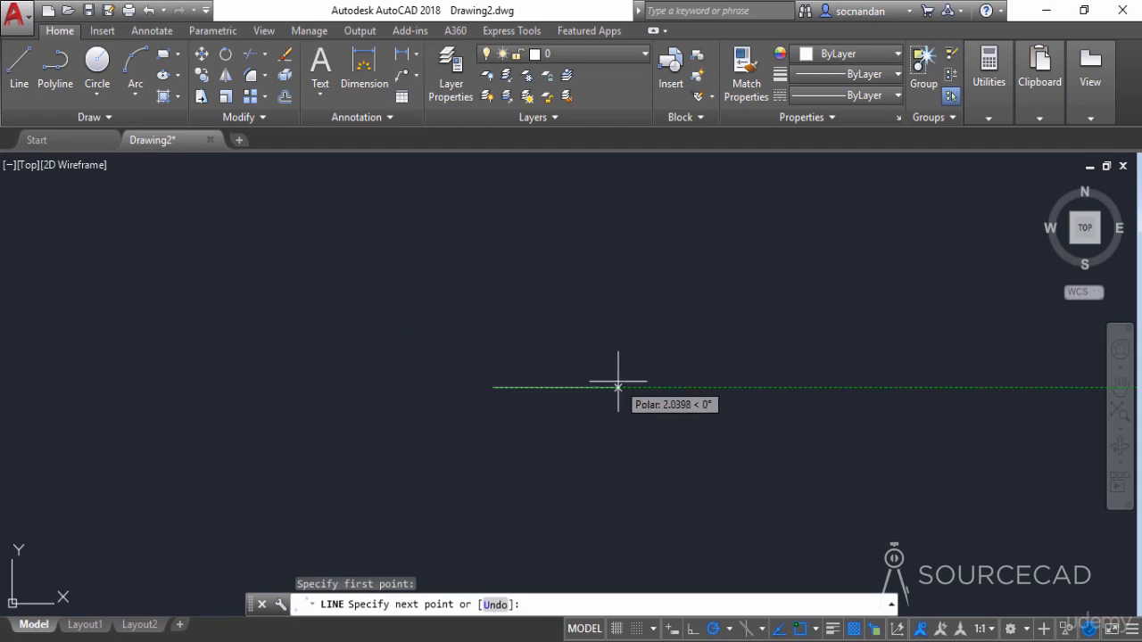
{"action": "type", "text": "@"}
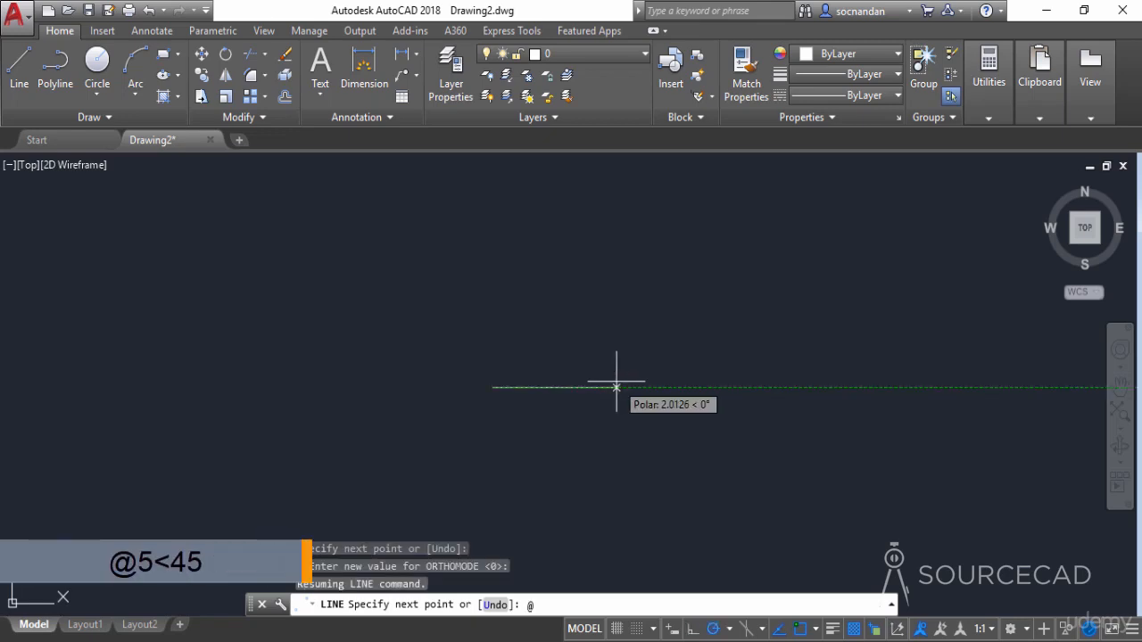
{"action": "type", "text": "5<45"}
{"action": "key", "text": "Return"}
{"action": "key", "text": "Return"}
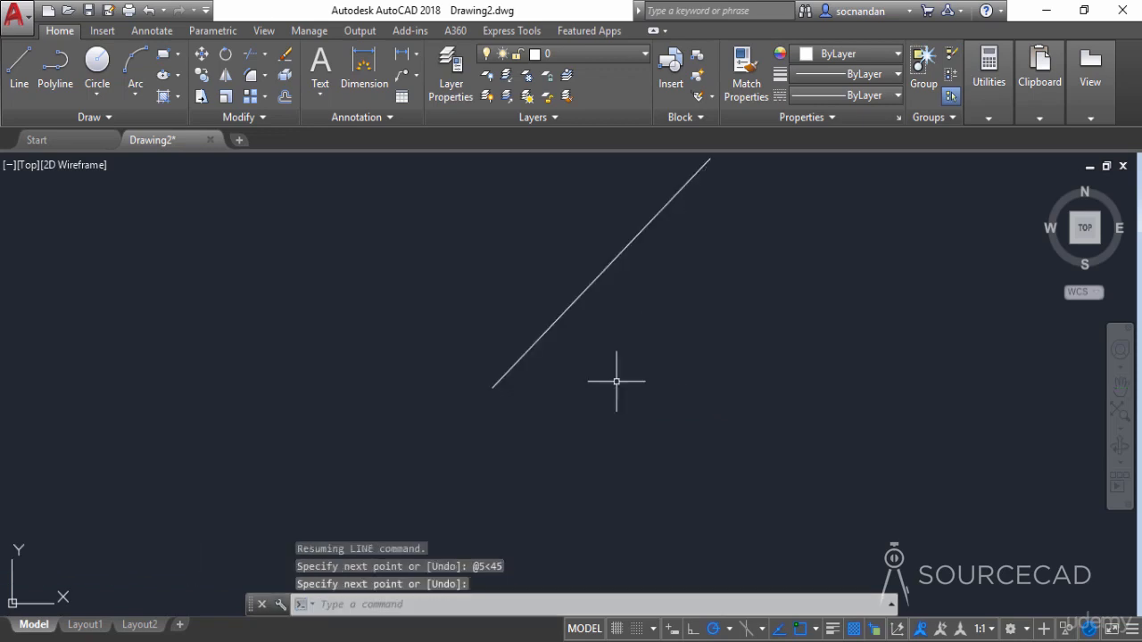
Draw a line from the lower endpoint of the 45-degree line using the relative polar coordinate @5<-60.
{"action": "scroll", "coordinate": [598, 343], "scroll_direction": "down", "scroll_amount": 2}
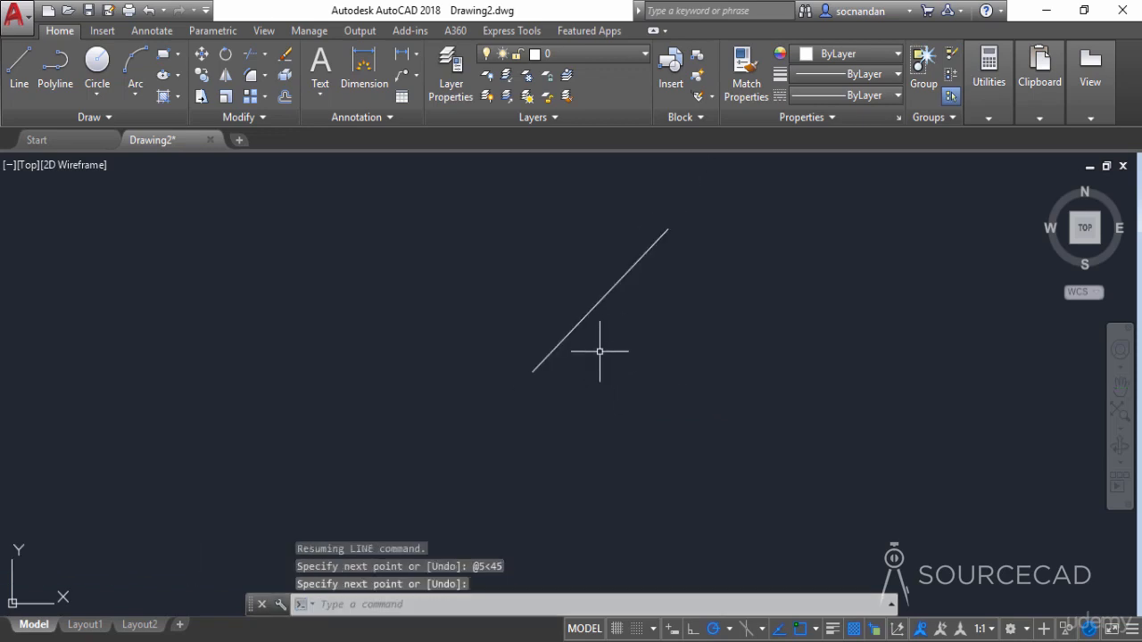
{"action": "left_click", "coordinate": [21, 78]}
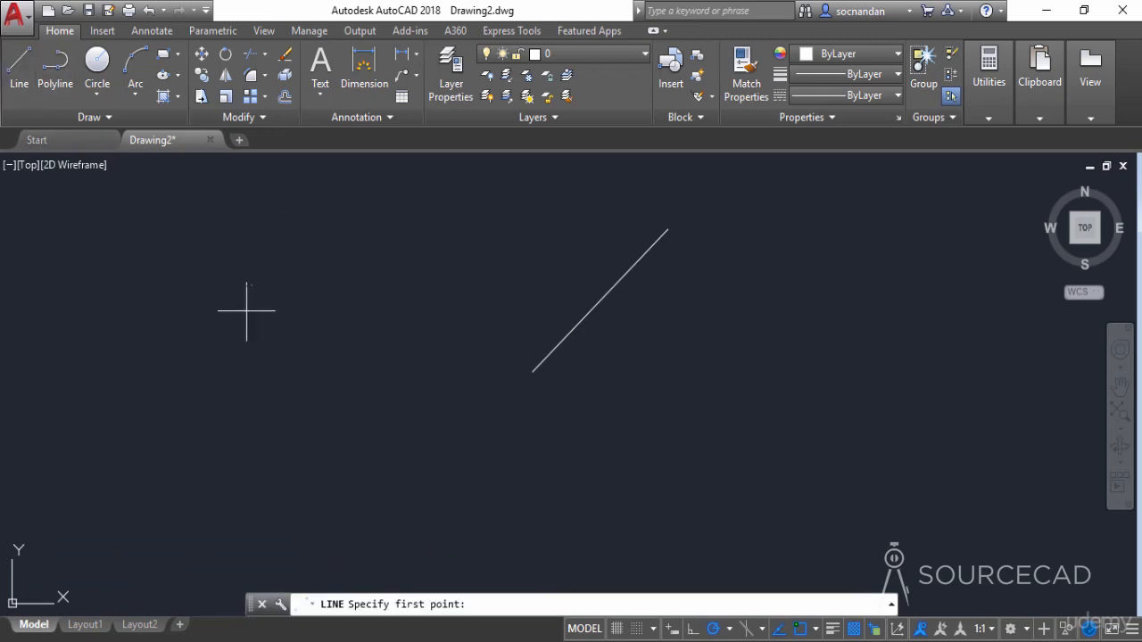
{"action": "left_click", "coordinate": [533, 371]}
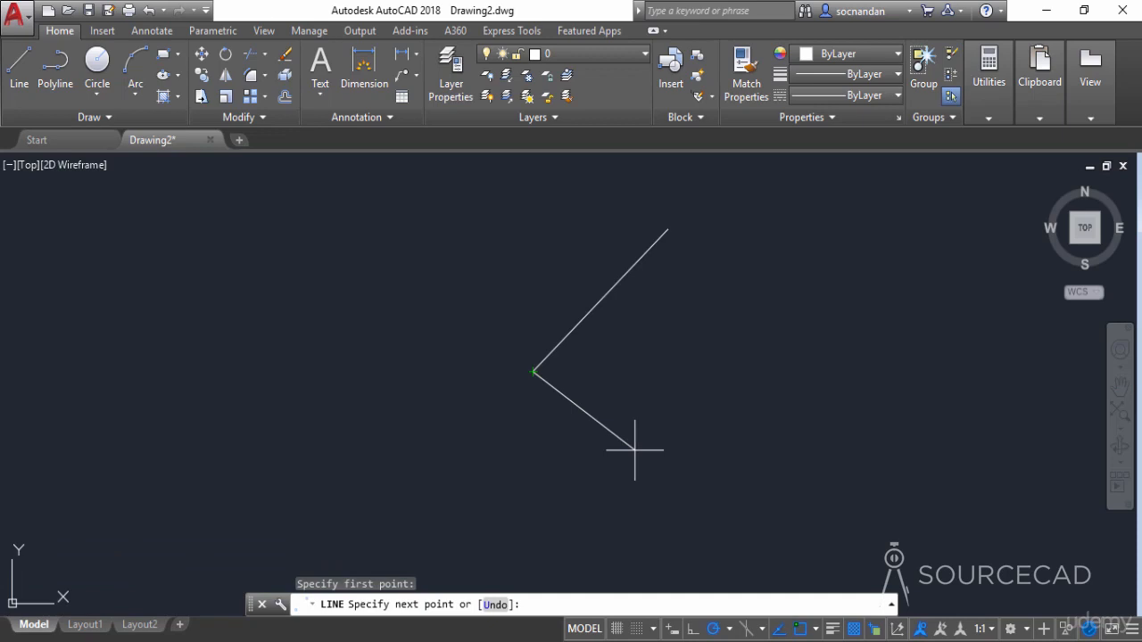
{"action": "type", "text": "@5"}
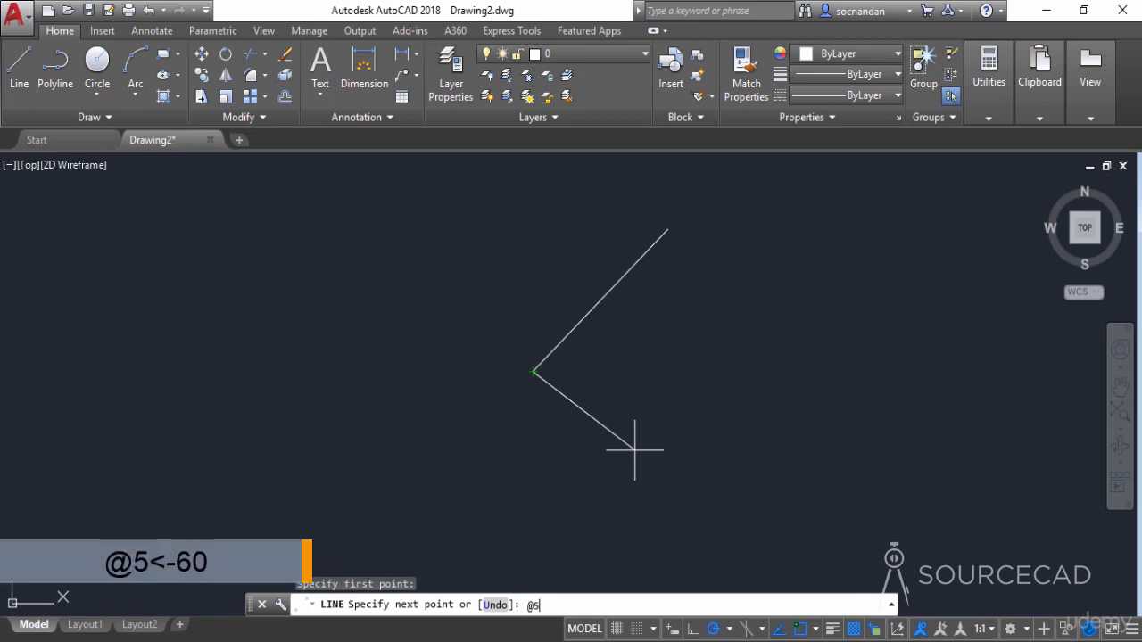
{"action": "type", "text": "<-60"}
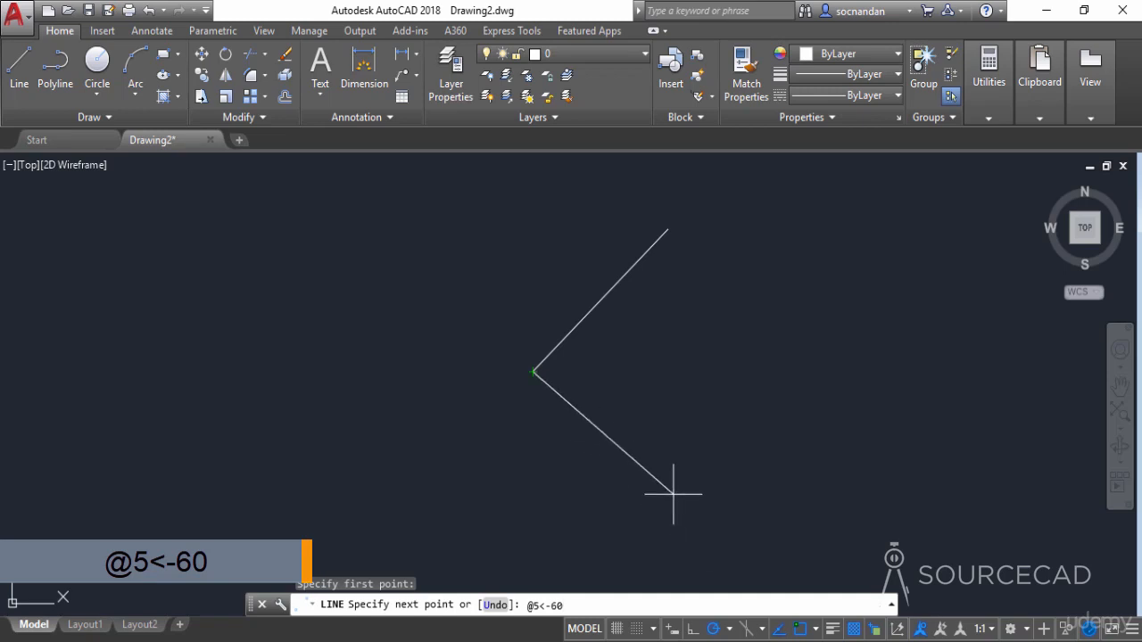
{"action": "key", "text": "Return"}
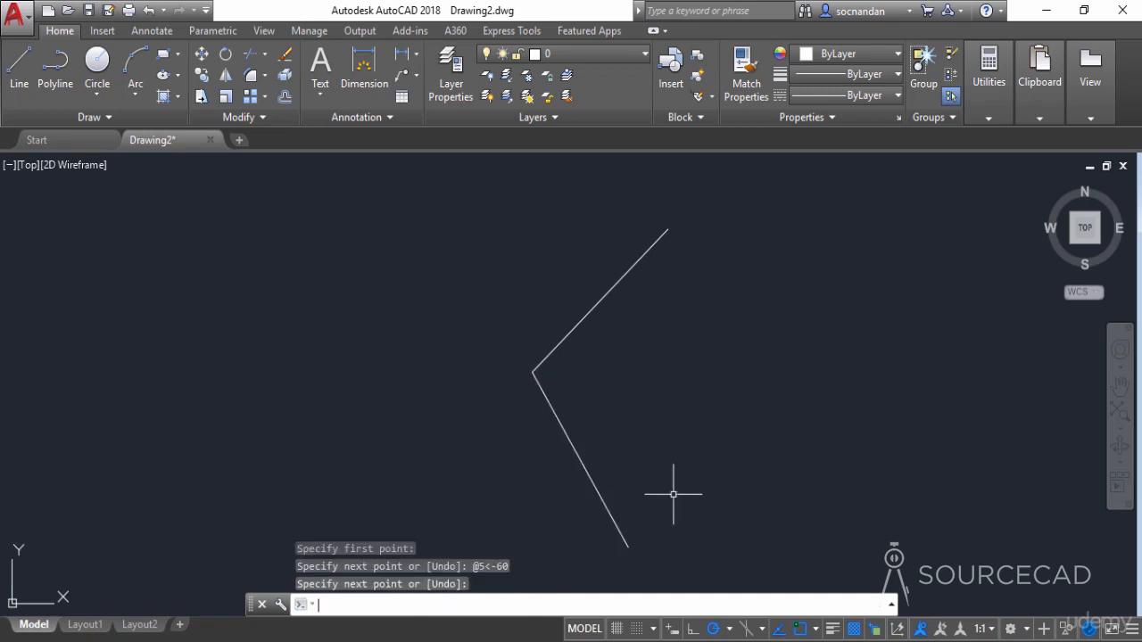
{"action": "key", "text": "Return"}
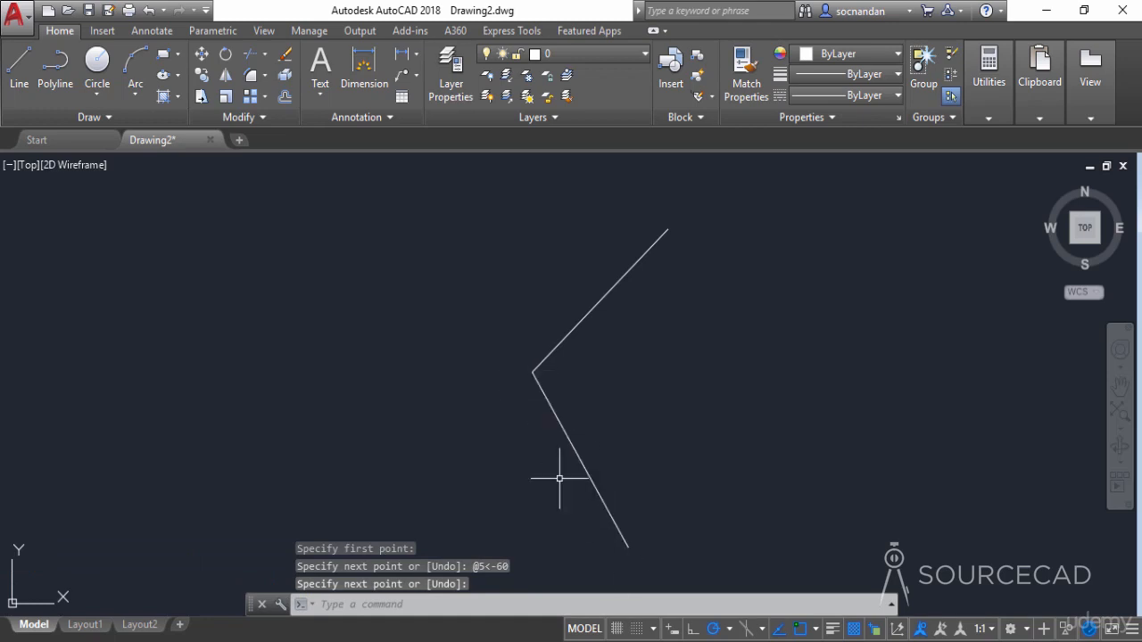